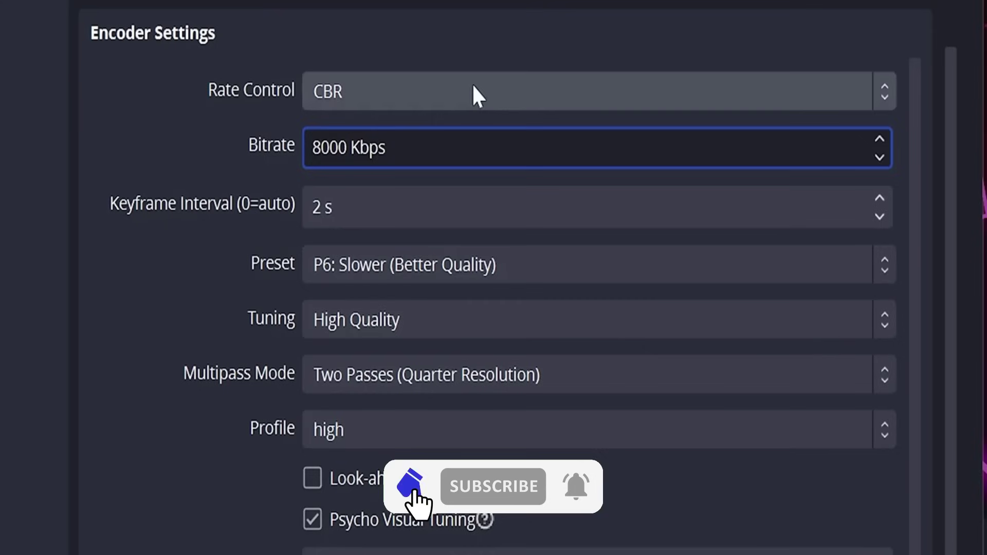
- Edit the Bitrate field in Encoder Settings so it reads 10000 Kbps
{"action": "key", "text": "BackSpace"}
{"action": "type", "text": "6"}
{"action": "key", "text": "BackSpace"}
{"action": "type", "text": "4"}
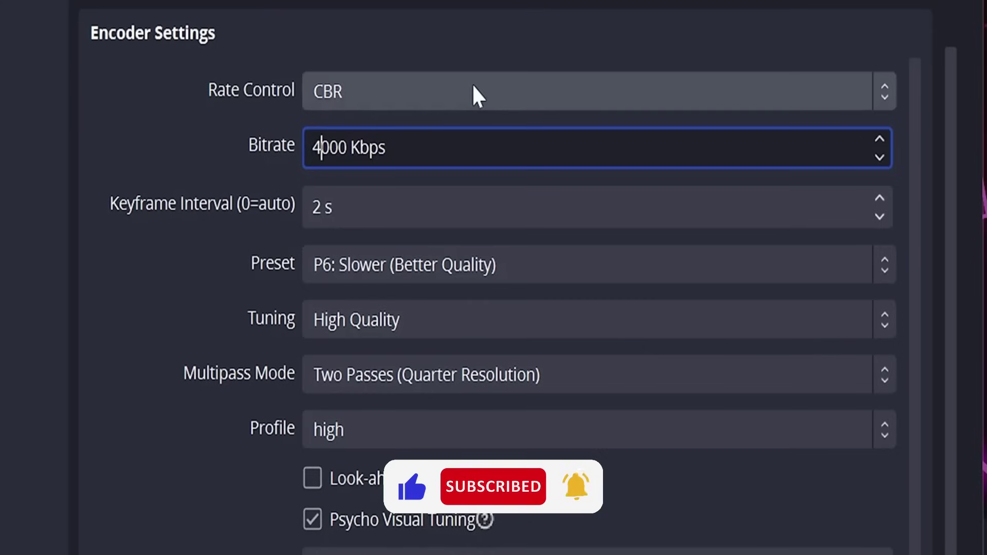
{"action": "key", "text": "BackSpace"}
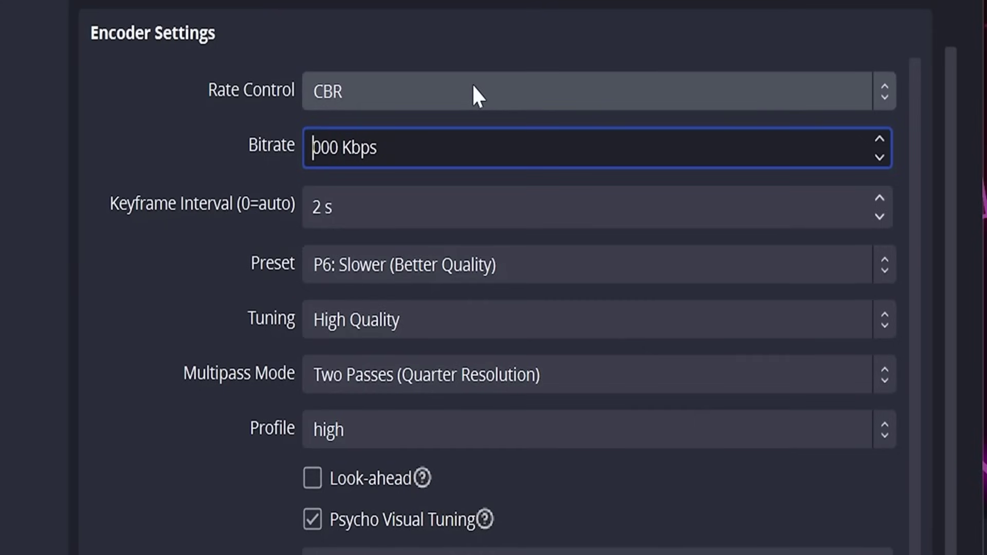
{"action": "type", "text": "10"}
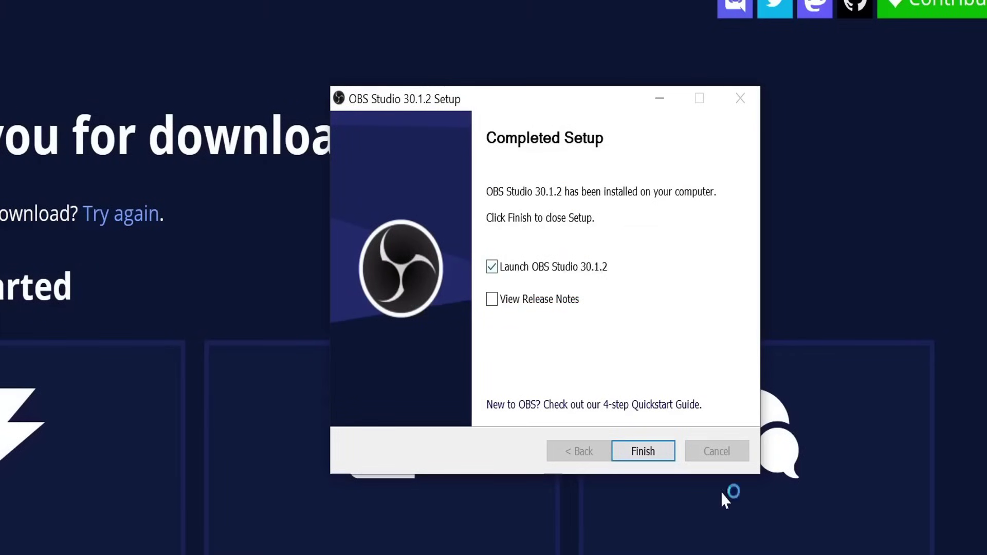
- Close the completed OBS setup wizard and shift the setup window aside
{"action": "left_click", "coordinate": [660, 455]}
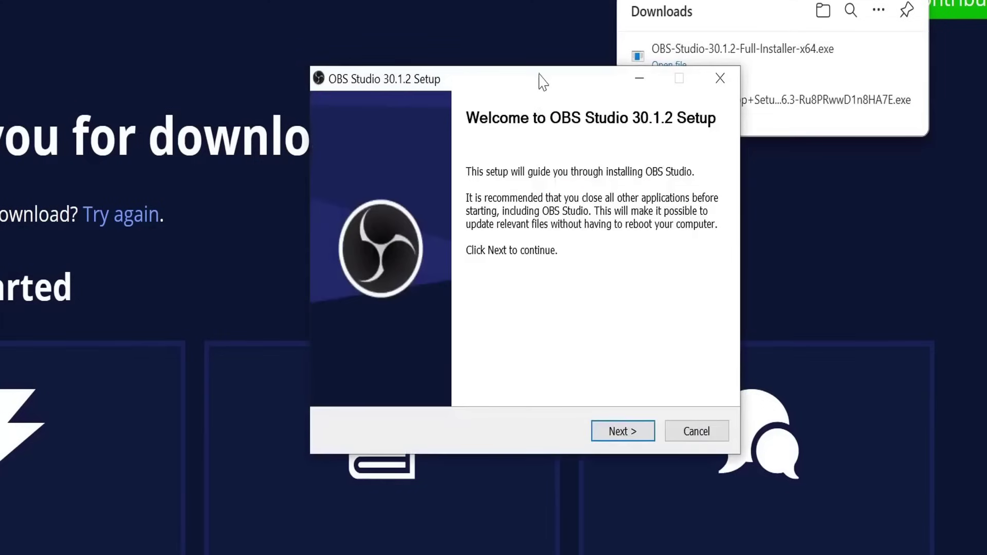
{"action": "left_click_drag", "start_coordinate": [538, 82], "coordinate": [555, 83]}
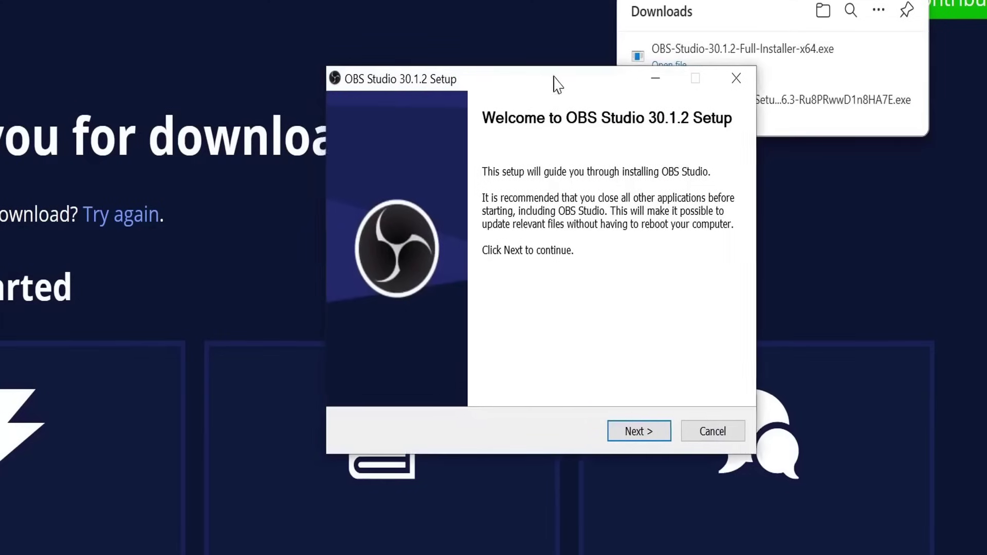
{"action": "left_click", "coordinate": [636, 434]}
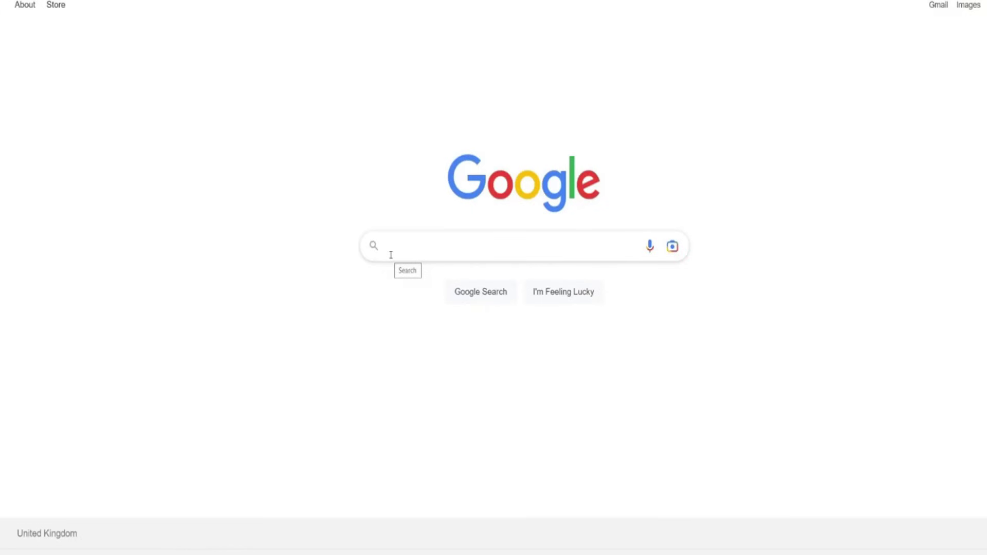
- Search for obsproject and download the Windows version of OBS Studio from obsproject.com
{"action": "type", "text": "obsprojec"}
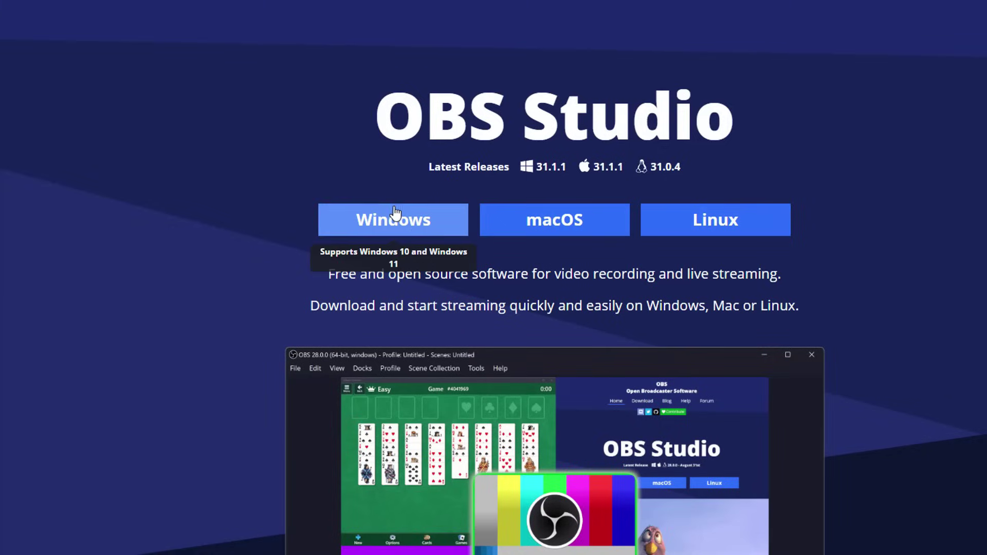
{"action": "left_click", "coordinate": [395, 216]}
{"action": "scroll", "coordinate": [375, 216], "scroll_direction": "down", "scroll_amount": 3}
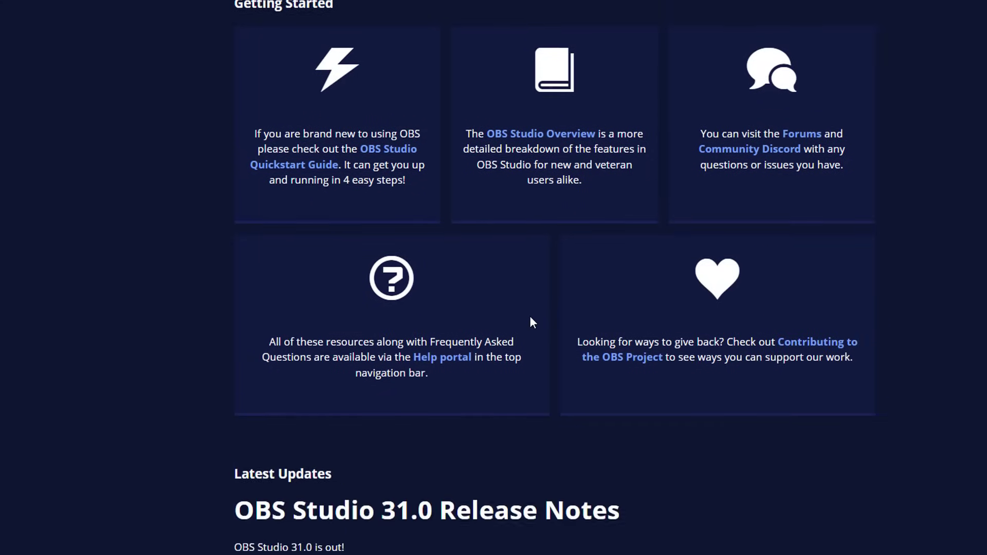
{"action": "scroll", "coordinate": [532, 320], "scroll_direction": "up", "scroll_amount": 3}
{"action": "scroll", "coordinate": [773, 298], "scroll_direction": "down", "scroll_amount": 1}
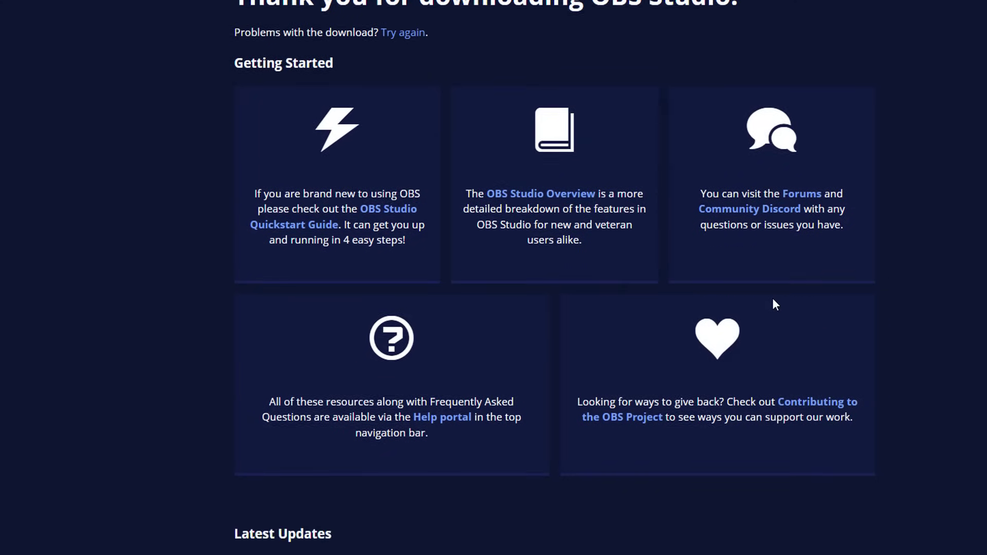
{"action": "scroll", "coordinate": [772, 298], "scroll_direction": "up", "scroll_amount": 1}
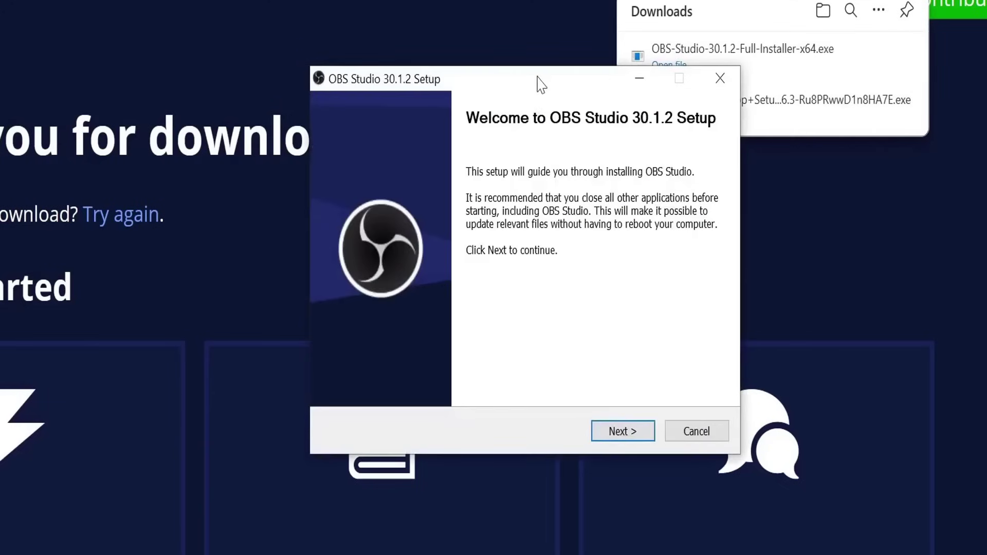
- Accept the license, install to the default C:\Program Files\obs-studio folder, and finish setup
{"action": "left_click", "coordinate": [644, 431]}
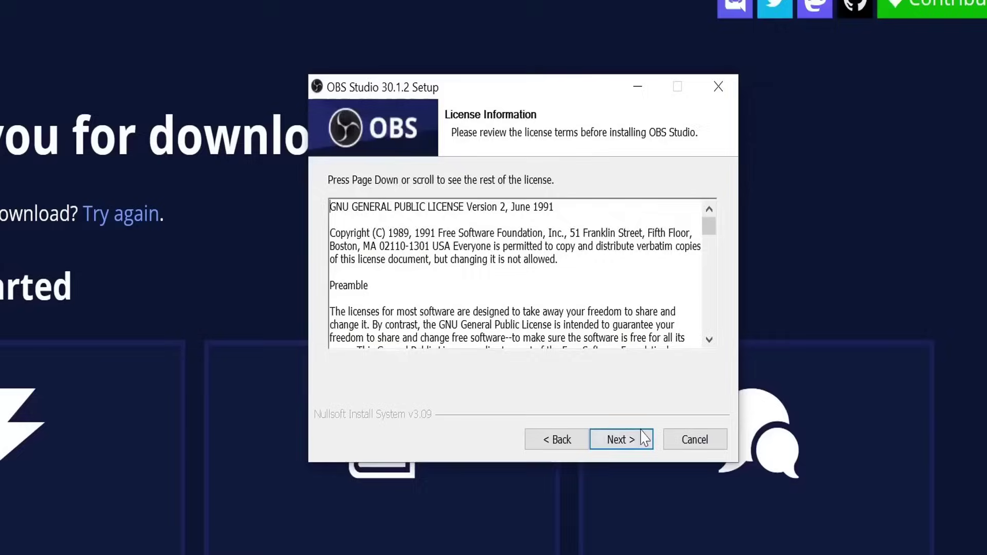
{"action": "left_click", "coordinate": [644, 439]}
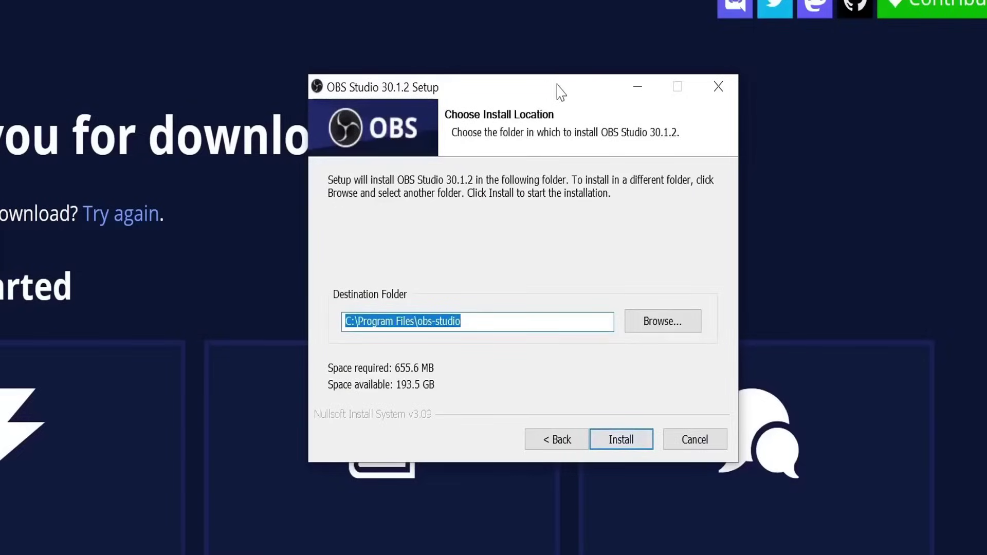
{"action": "left_click", "coordinate": [646, 445]}
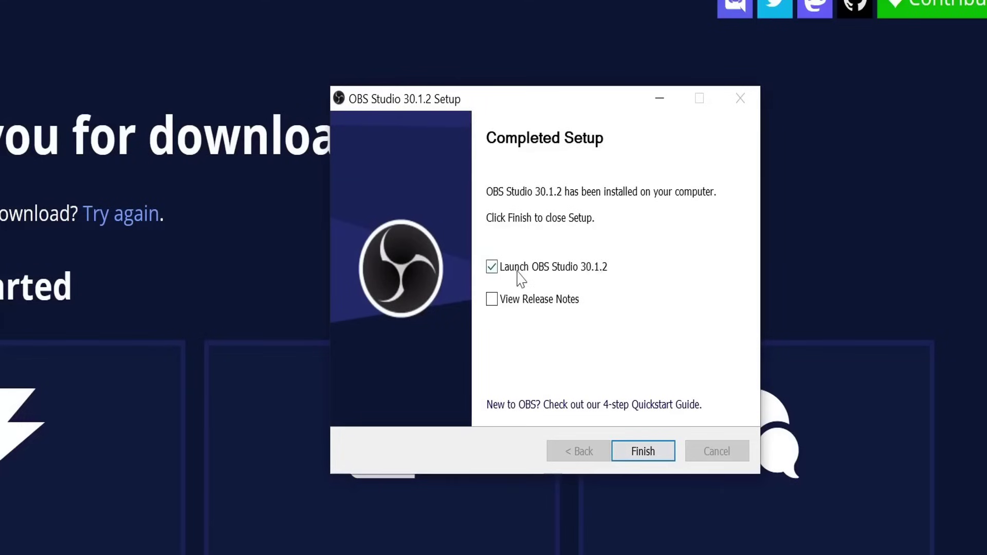
{"action": "left_click", "coordinate": [658, 451]}
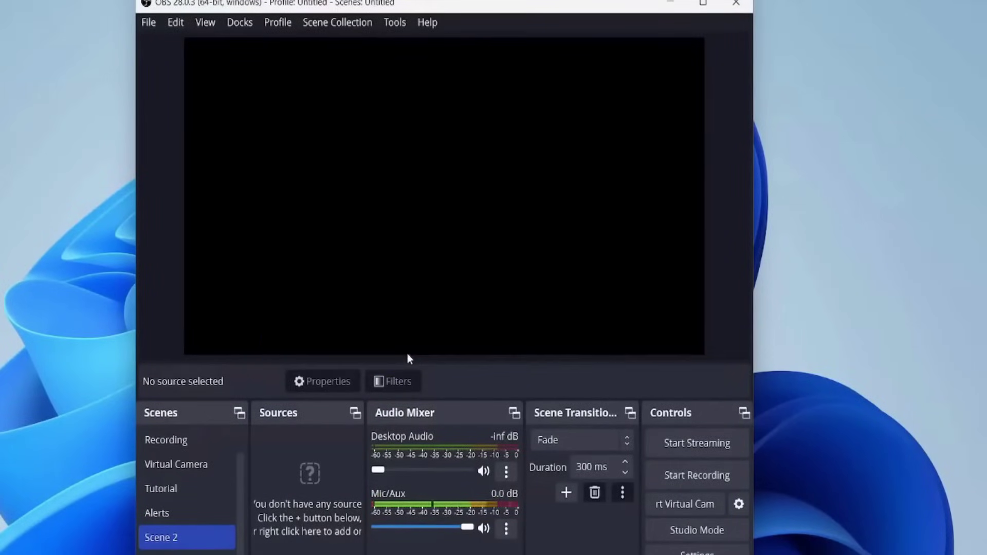
- Start renaming Scene 2, then bring up the OBS Settings window from the Controls dock
{"action": "double_click", "coordinate": [169, 537]}
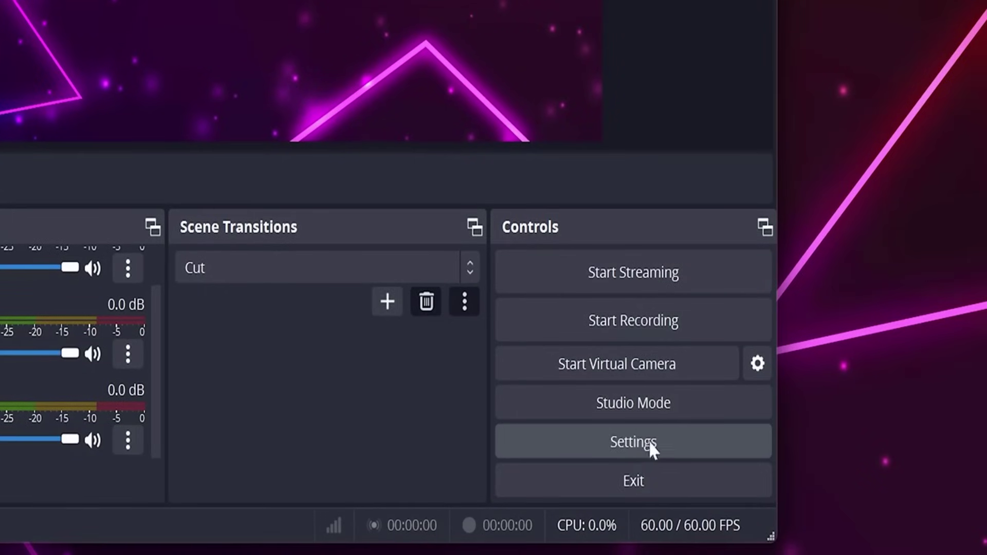
{"action": "left_click", "coordinate": [634, 442]}
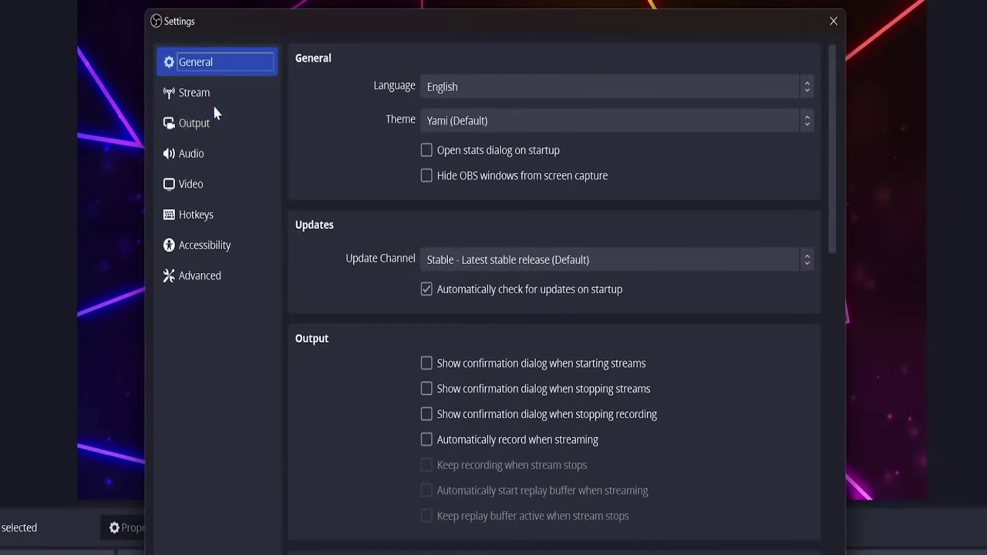
- On the Stream page, enable Ignore streaming service setting recommendations and apply it
{"action": "left_click", "coordinate": [176, 79]}
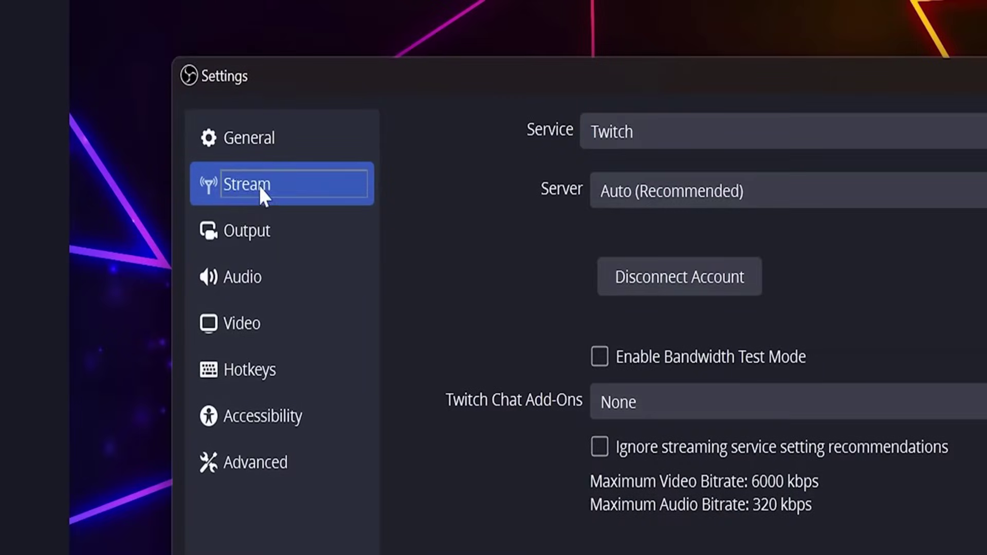
{"action": "left_click", "coordinate": [600, 447]}
{"action": "left_click", "coordinate": [617, 406]}
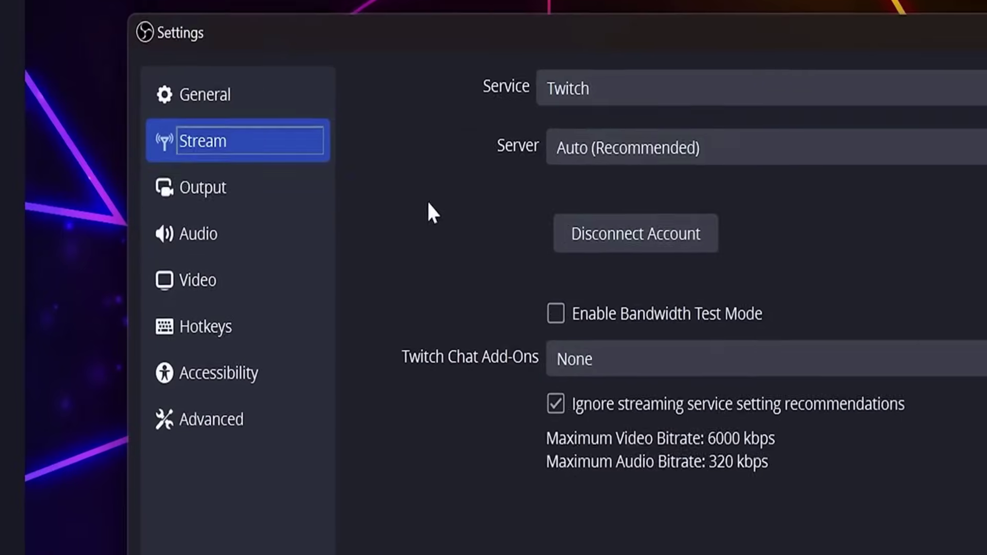
- Keep Advanced output mode and mp4 recording format, set bitrate to 8000 Kbps, keep preset P6
{"action": "left_click", "coordinate": [291, 229]}
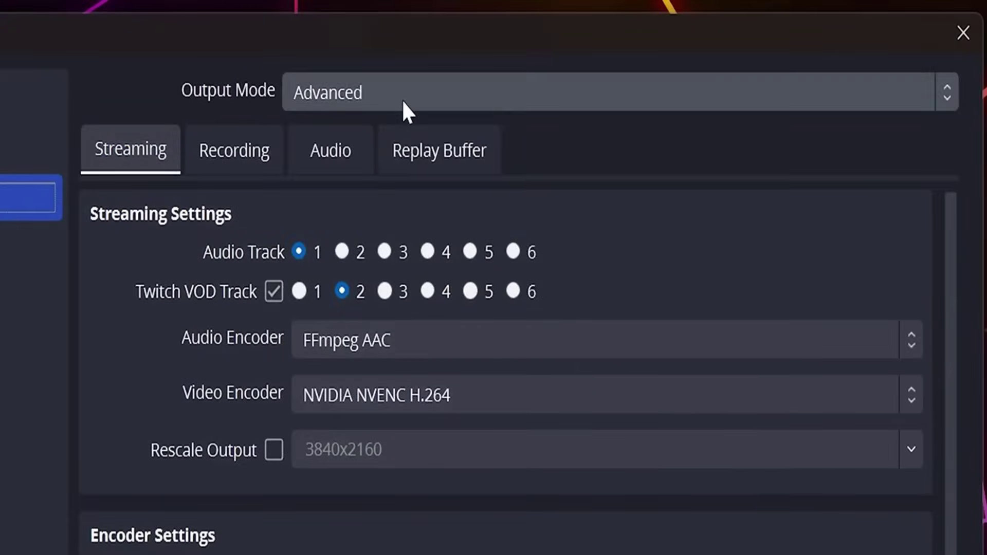
{"action": "left_click", "coordinate": [686, 135]}
{"action": "left_click", "coordinate": [653, 184]}
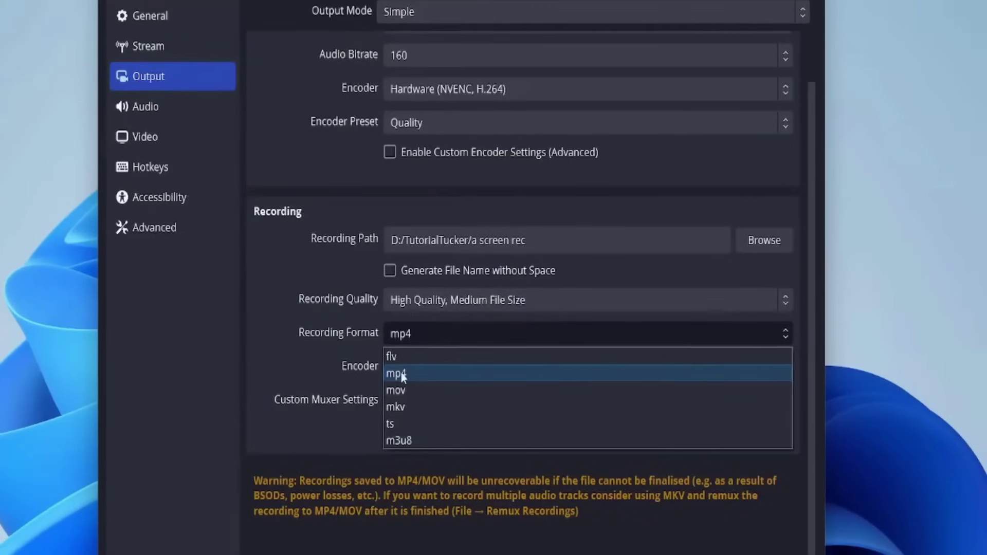
{"action": "left_click", "coordinate": [445, 383]}
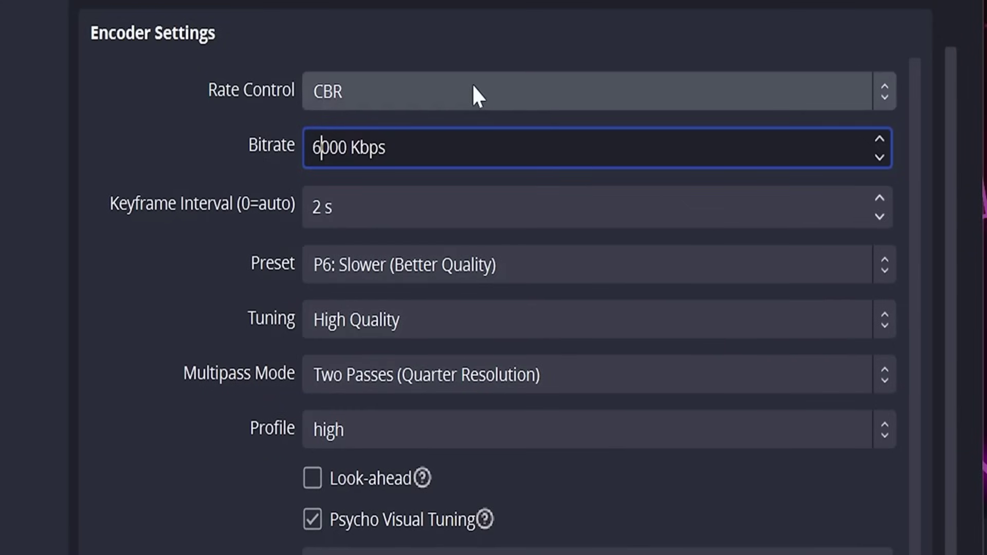
{"action": "key", "text": "BackSpace"}
{"action": "type", "text": "4"}
{"action": "key", "text": "BackSpace"}
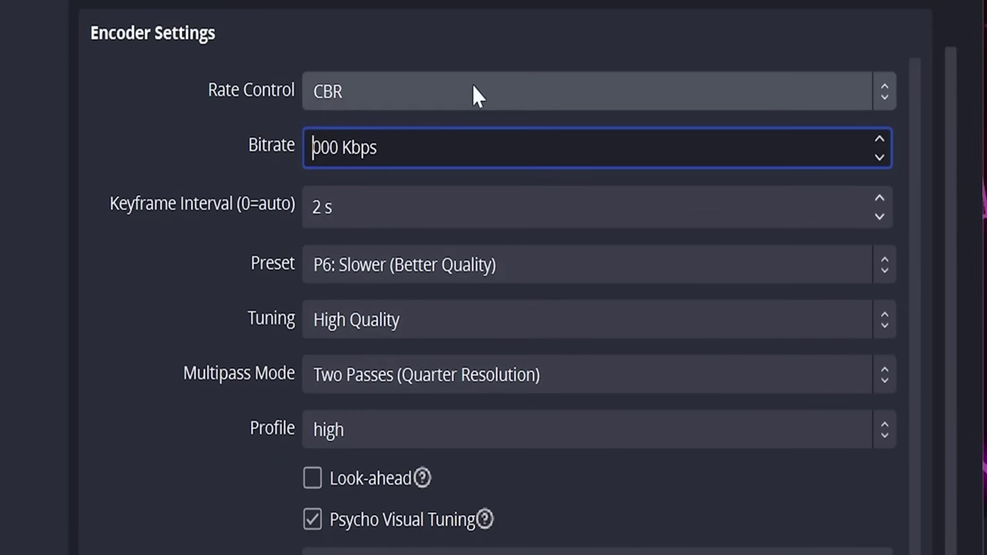
{"action": "type", "text": "8"}
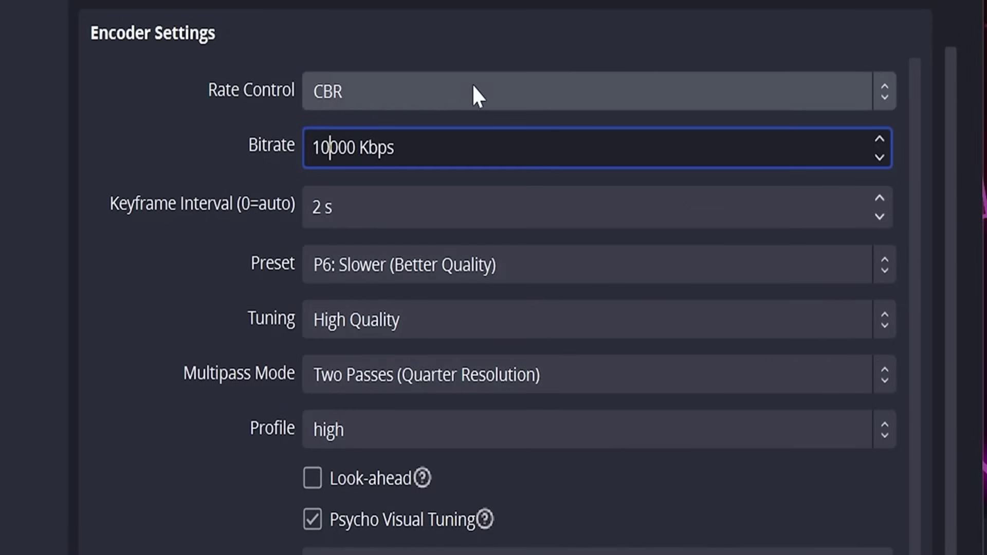
{"action": "left_click", "coordinate": [486, 270]}
{"action": "left_click", "coordinate": [486, 269]}
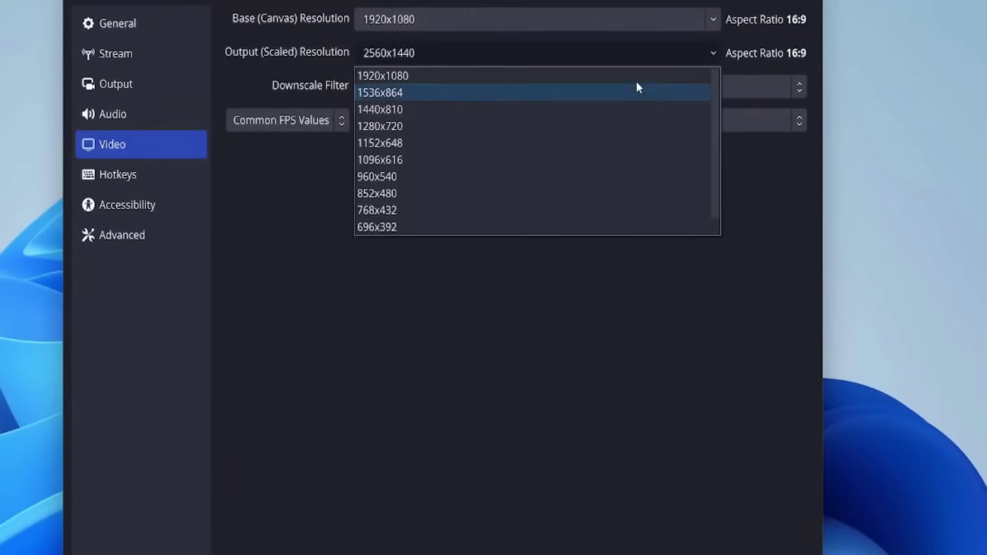
- Set the output resolution to 1920x1080 and the frame rate to 60 FPS
{"action": "left_click", "coordinate": [640, 75]}
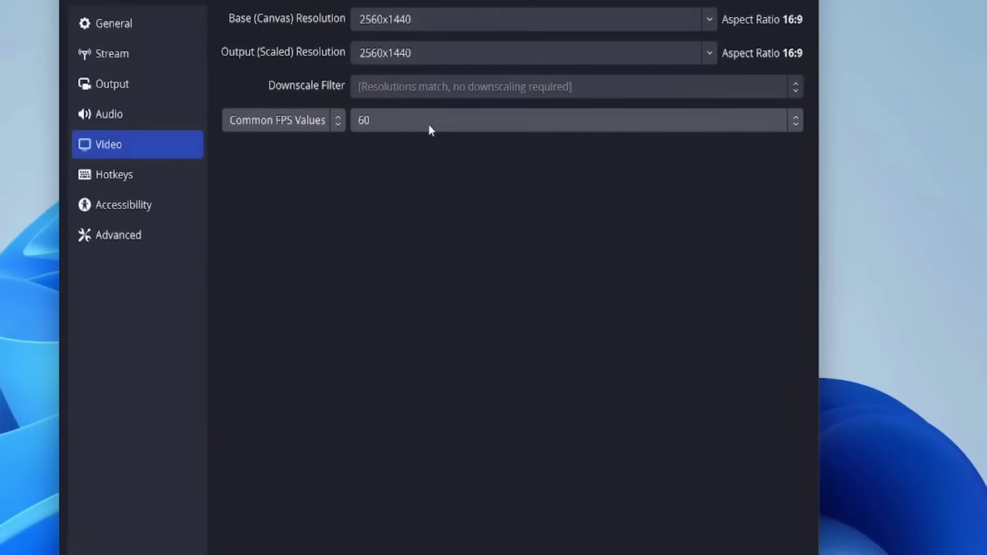
{"action": "left_click", "coordinate": [429, 125]}
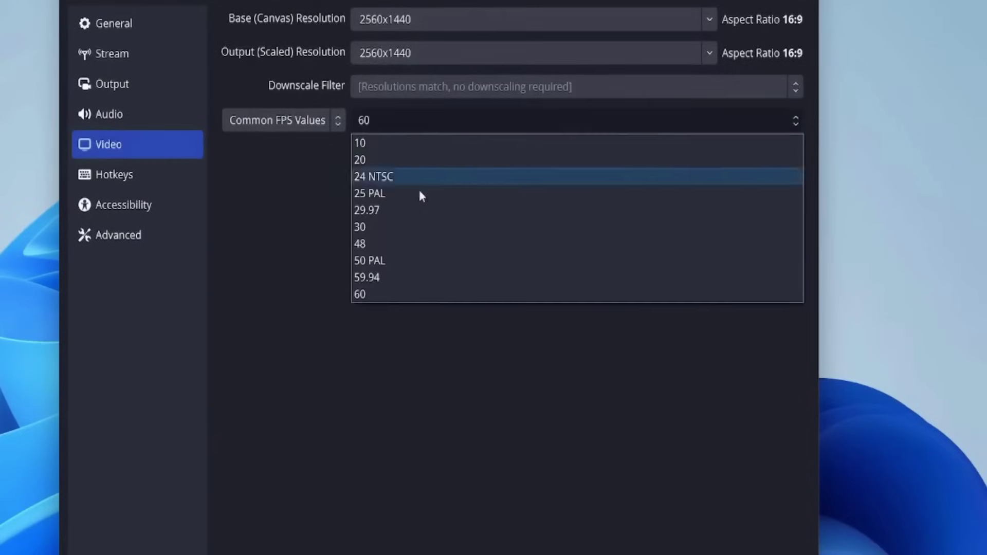
{"action": "left_click", "coordinate": [402, 294]}
{"action": "left_click", "coordinate": [446, 124]}
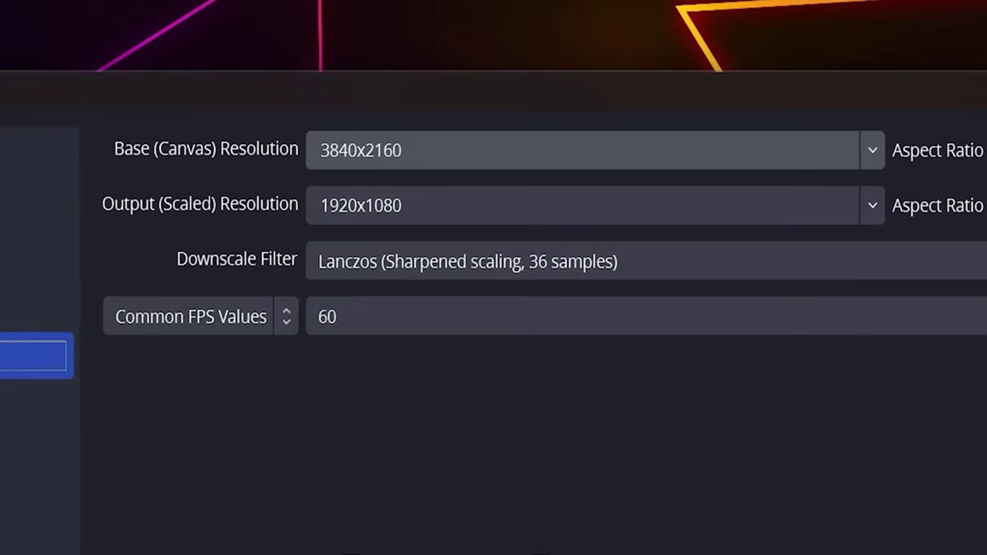
{"action": "key", "text": "Tab"}
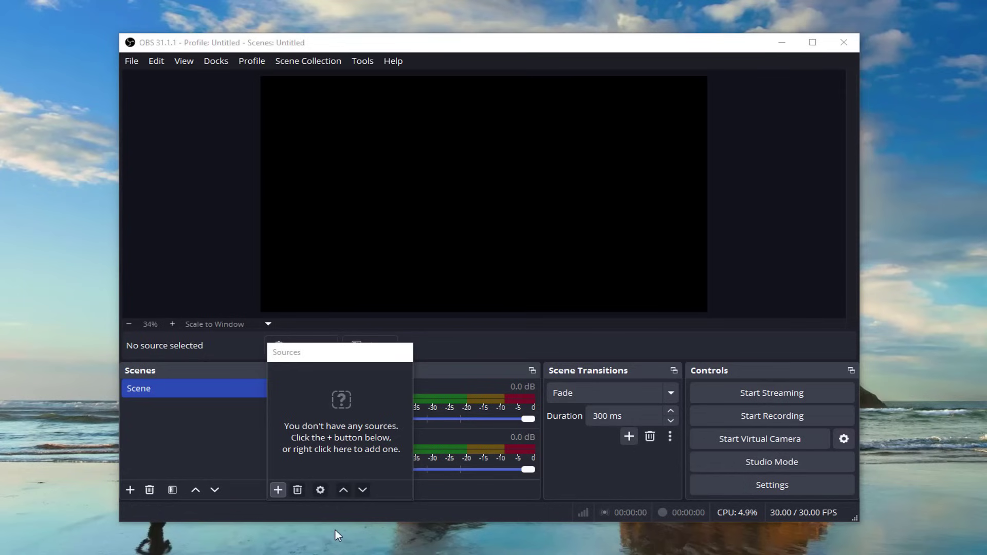
- Dock the floating Sources panel back beside Scenes in the main window
{"action": "left_click", "coordinate": [361, 488]}
{"action": "left_click", "coordinate": [278, 490]}
{"action": "left_click", "coordinate": [495, 249]}
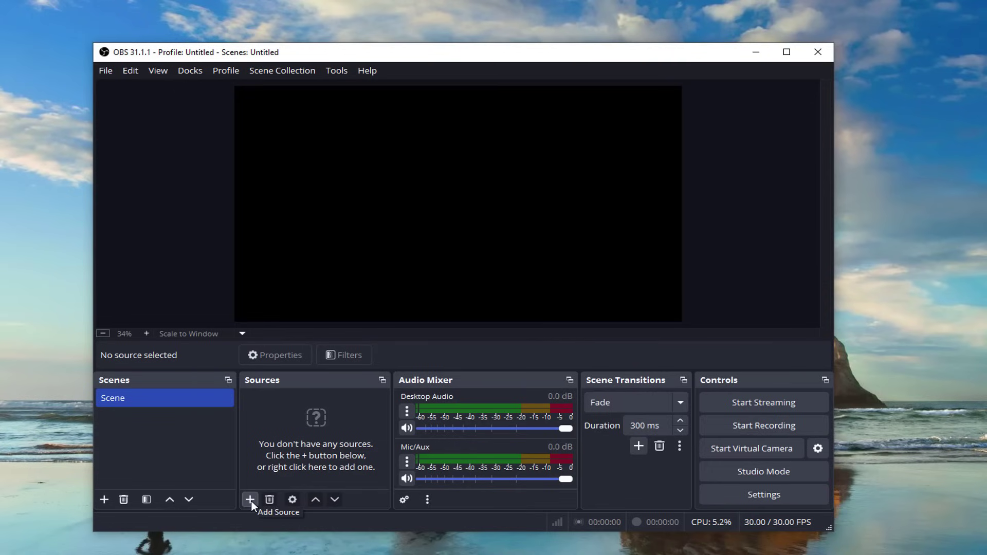
- Add a new Display Capture source named 'My Screen'
{"action": "left_click", "coordinate": [252, 502]}
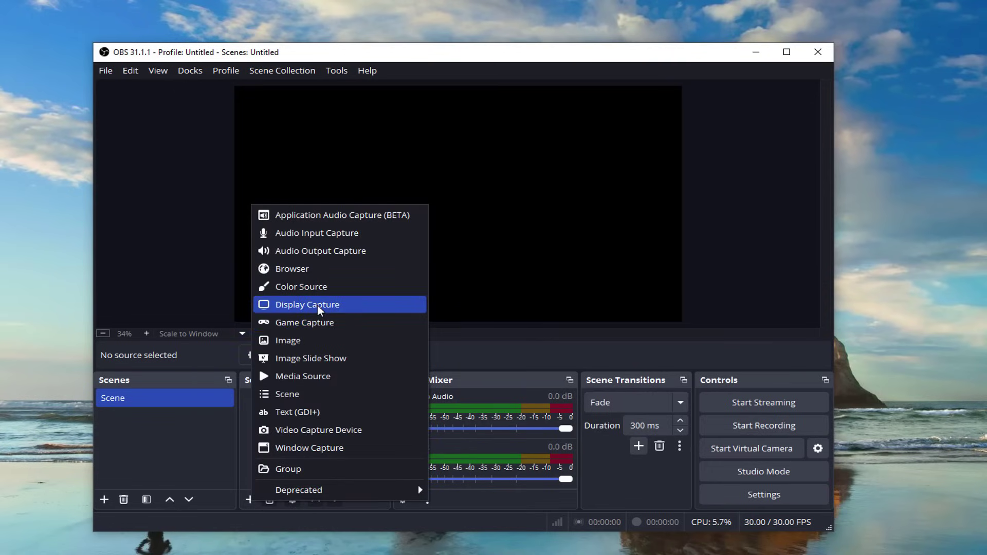
{"action": "left_click", "coordinate": [317, 305]}
{"action": "type", "text": "My Screen"}
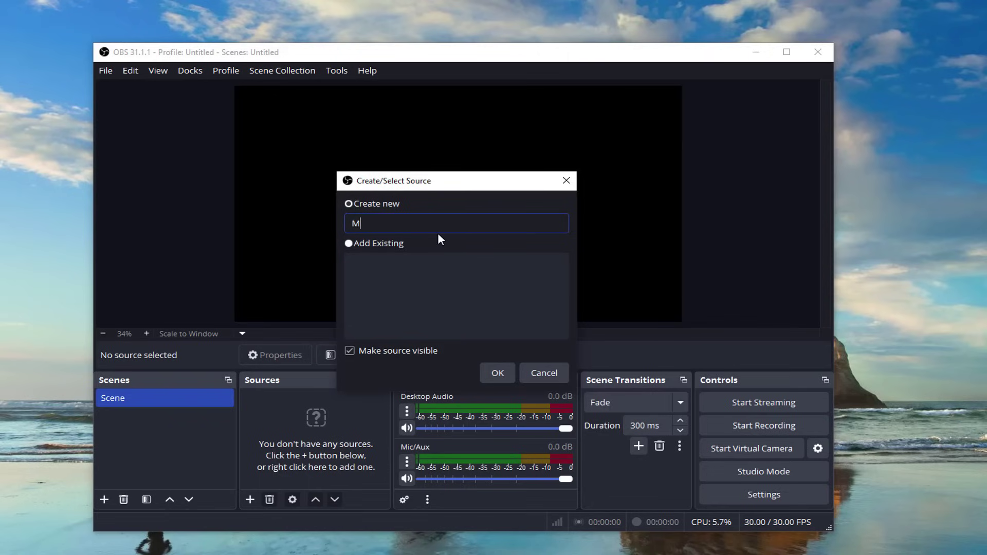
{"action": "mouse_move", "coordinate": [389, 223]}
{"action": "left_mouse_down"}
{"action": "mouse_move", "coordinate": [353, 222]}
{"action": "mouse_move", "coordinate": [380, 229]}
{"action": "left_mouse_up"}
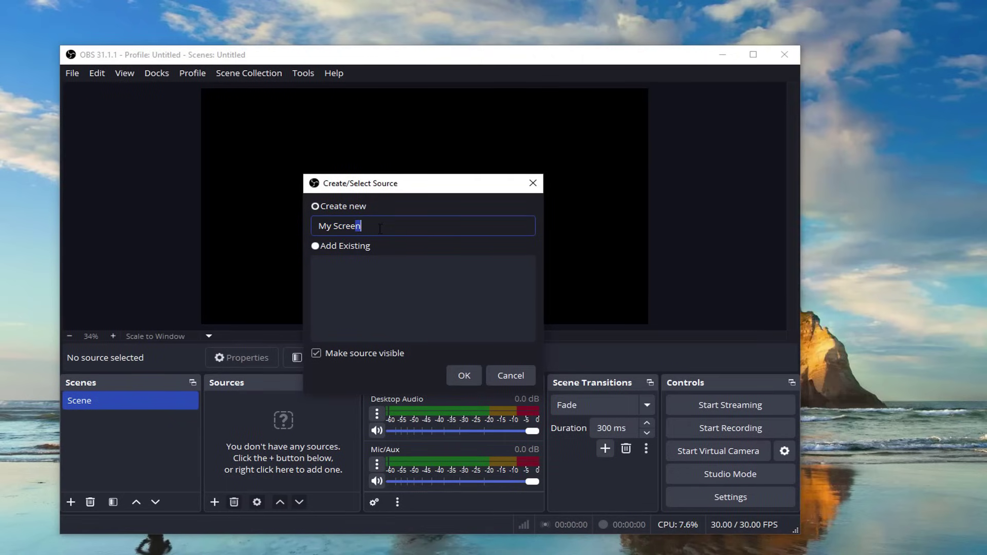
{"action": "left_click", "coordinate": [464, 376]}
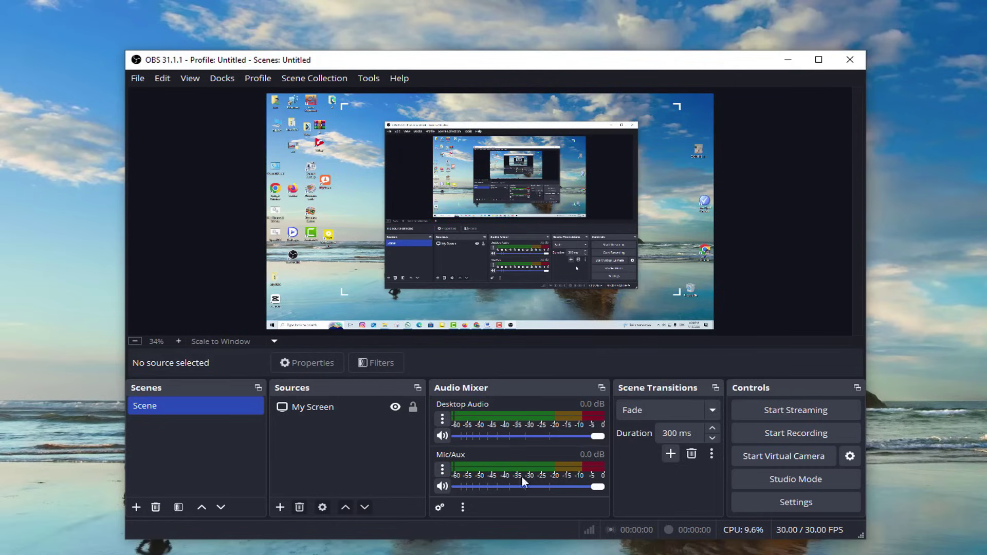
- Open the My Screen properties showing the 1920x1080 primary monitor
{"action": "left_click", "coordinate": [407, 78]}
{"action": "left_click", "coordinate": [454, 77]}
{"action": "left_click_drag", "start_coordinate": [480, 62], "coordinate": [476, 88]}
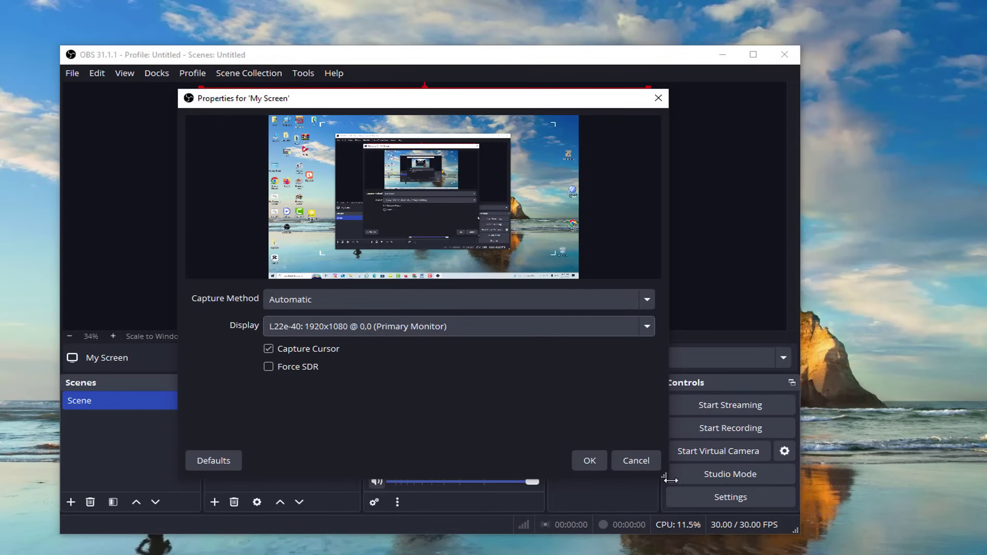
- Confirm the My Screen display capture properties with OK
{"action": "left_click", "coordinate": [589, 461]}
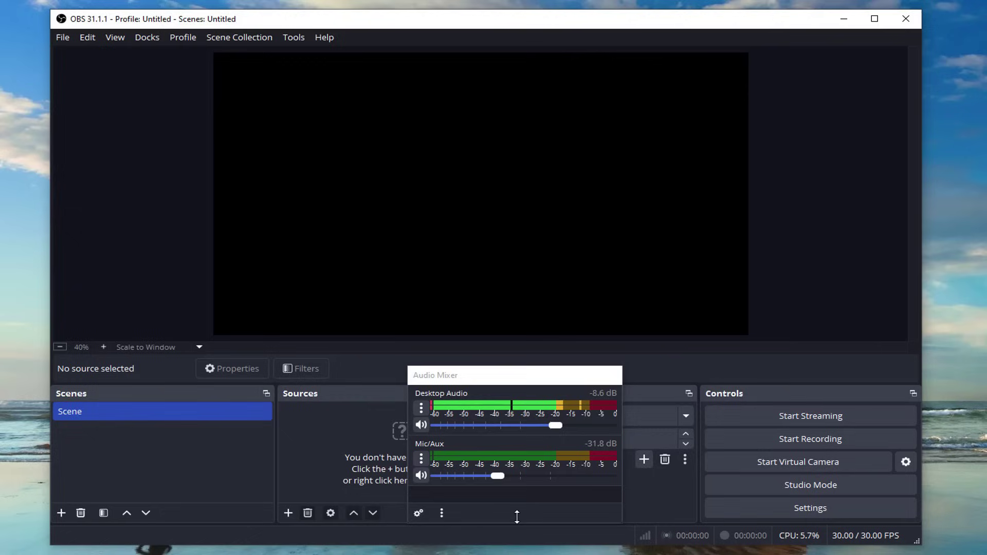
- Drag the Desktop Audio slider in the Audio Mixer up to -4.8 dB
{"action": "left_click_drag", "start_coordinate": [561, 425], "coordinate": [574, 425]}
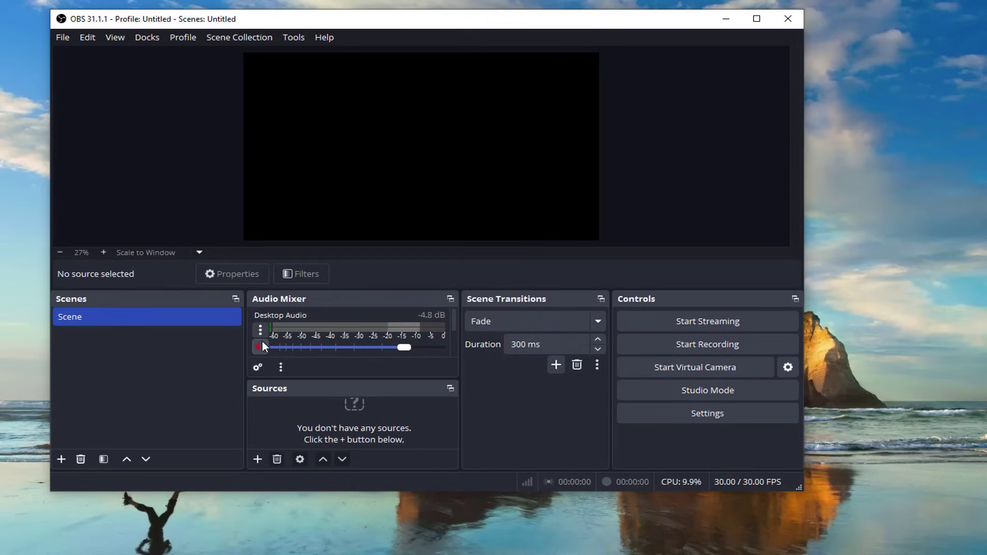
{"action": "right_click", "coordinate": [265, 344]}
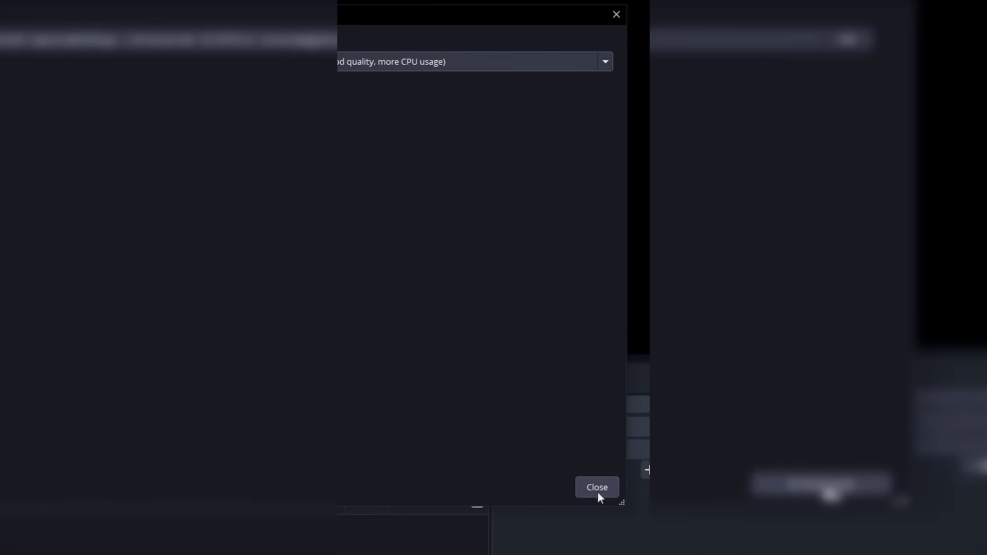
{"action": "left_click", "coordinate": [598, 489]}
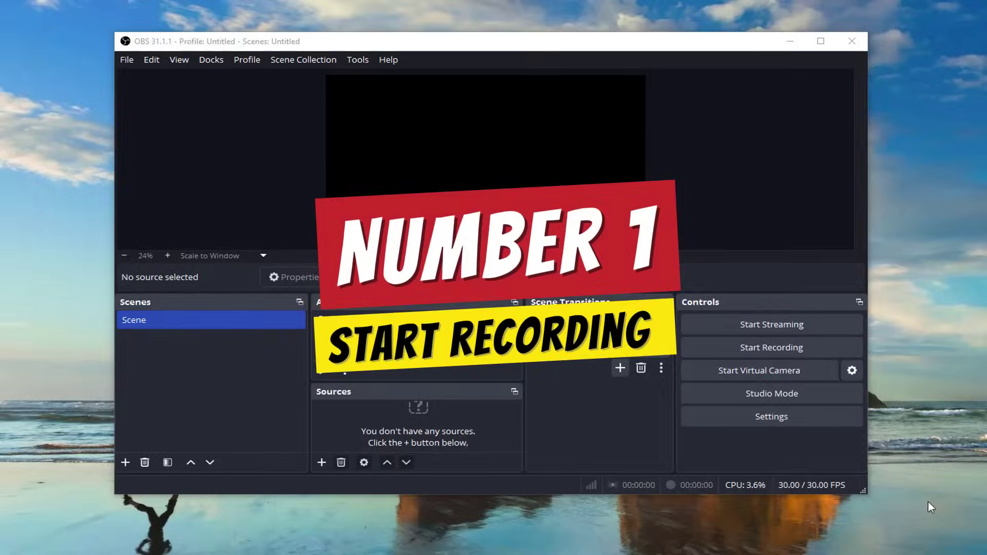
- Make a first test recording with no video sources, then stop it
{"action": "left_click", "coordinate": [773, 355]}
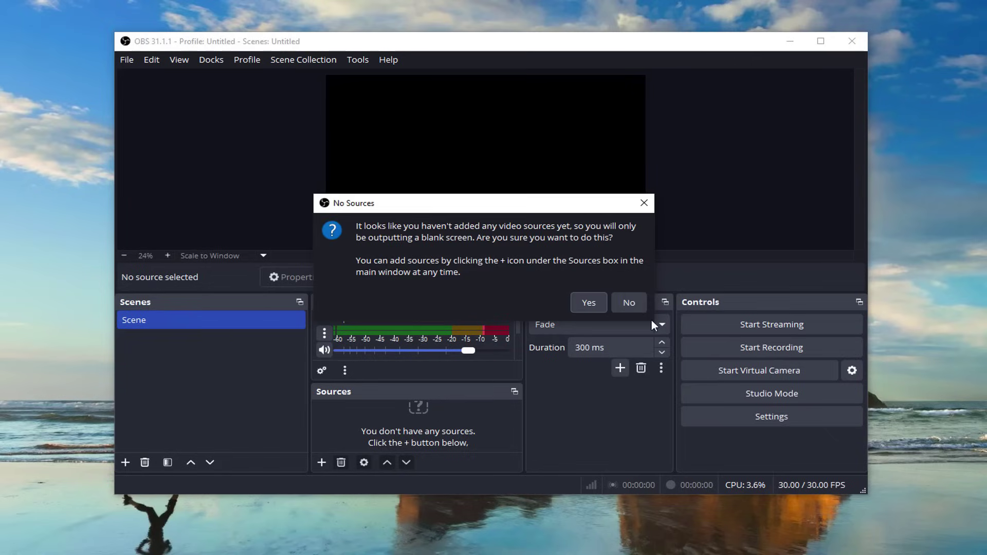
{"action": "left_click", "coordinate": [591, 303]}
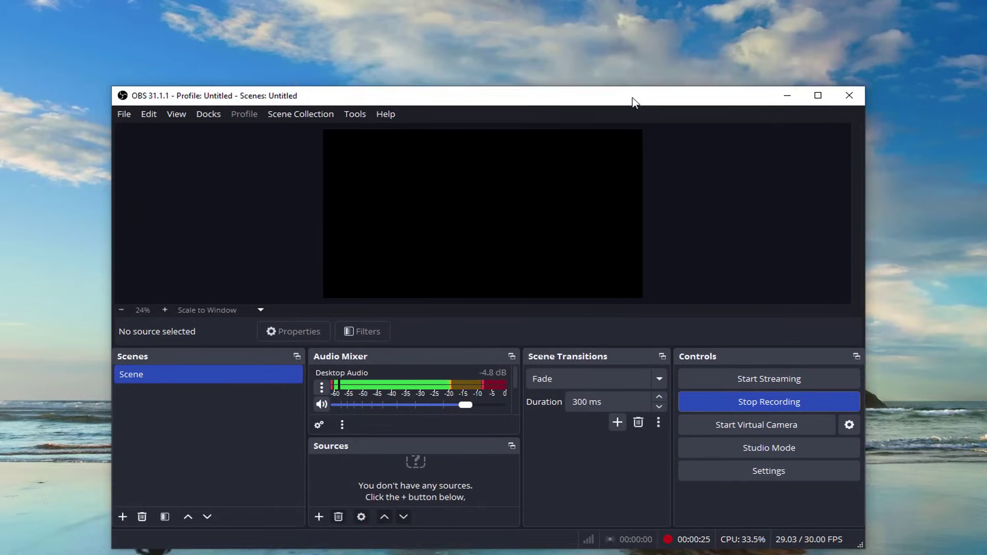
{"action": "left_click", "coordinate": [717, 375]}
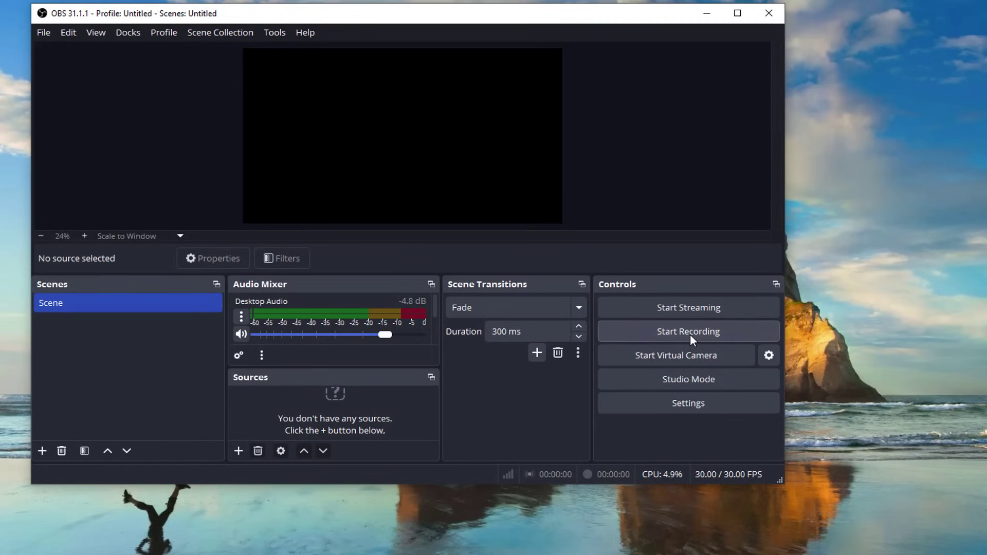
{"action": "left_click", "coordinate": [691, 334]}
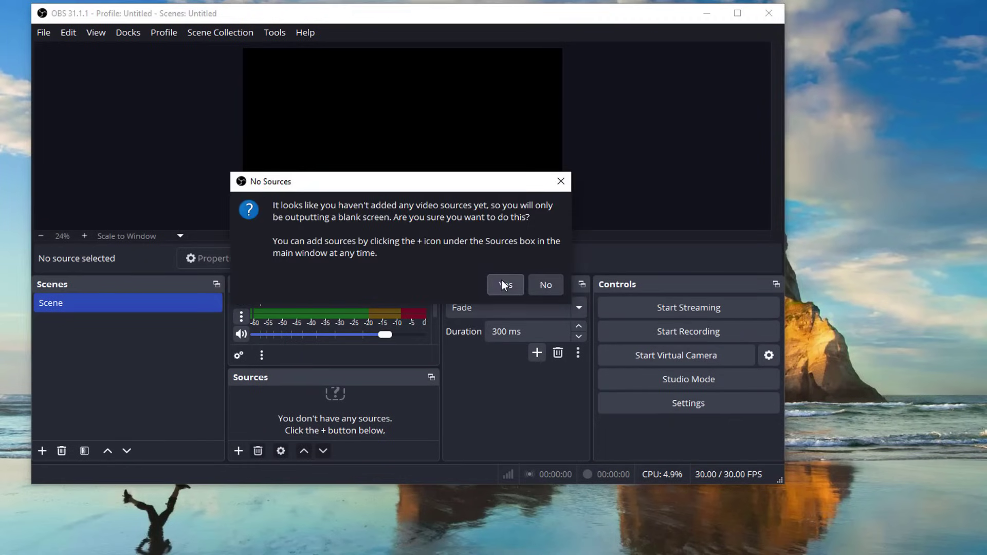
{"action": "left_click", "coordinate": [502, 284]}
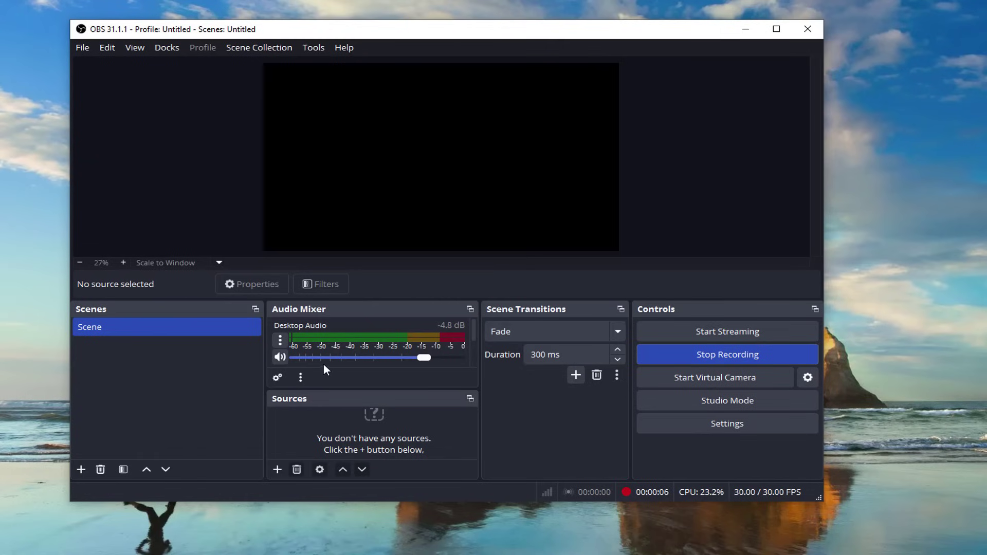
{"action": "left_click_drag", "start_coordinate": [320, 36], "coordinate": [296, 31]}
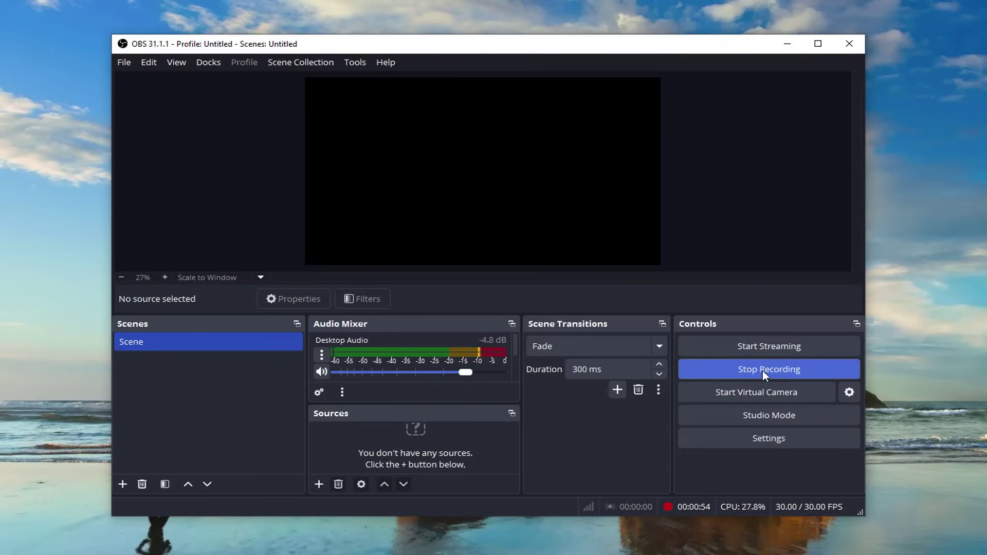
{"action": "left_click", "coordinate": [763, 372]}
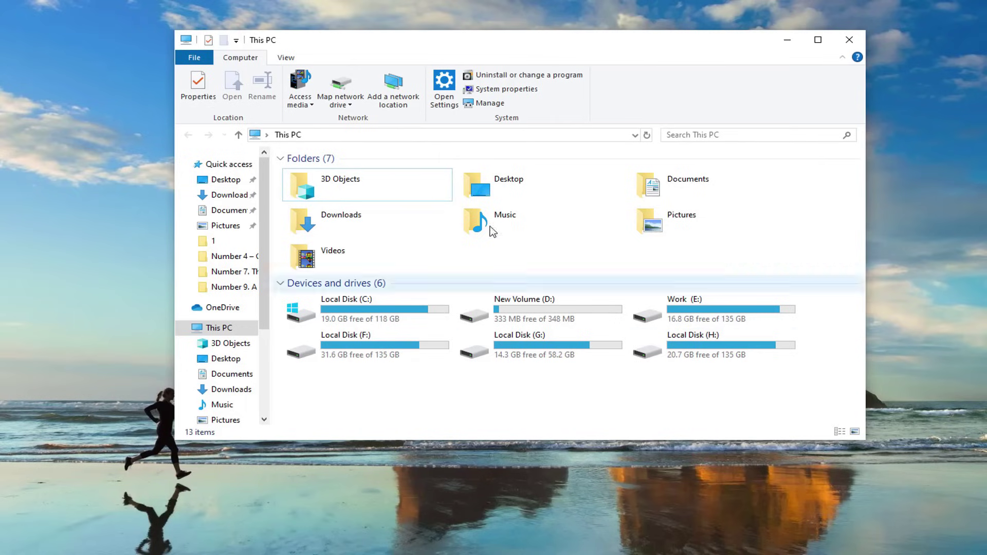
{"action": "double_click", "coordinate": [372, 255]}
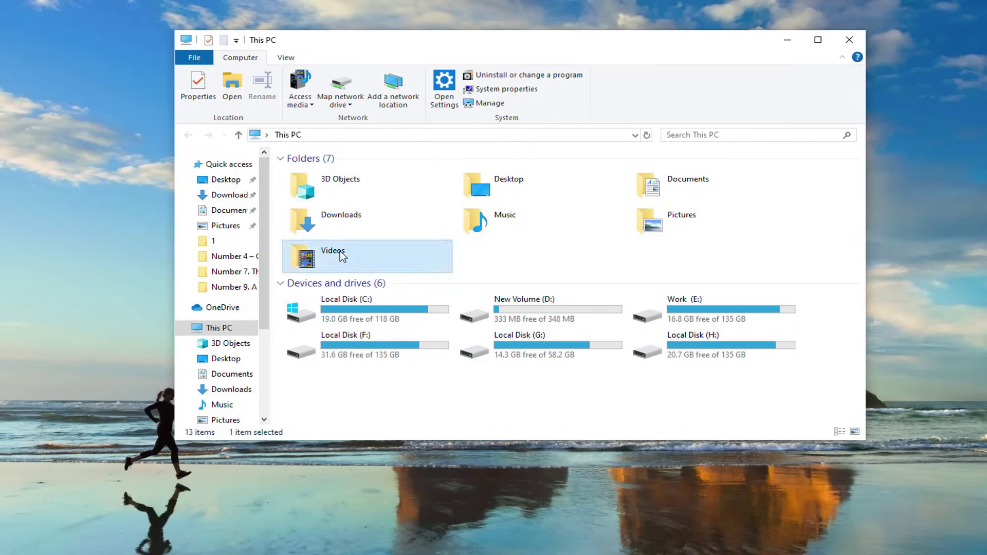
{"action": "left_click_drag", "start_coordinate": [667, 266], "coordinate": [604, 189]}
{"action": "left_click_drag", "start_coordinate": [711, 244], "coordinate": [653, 204]}
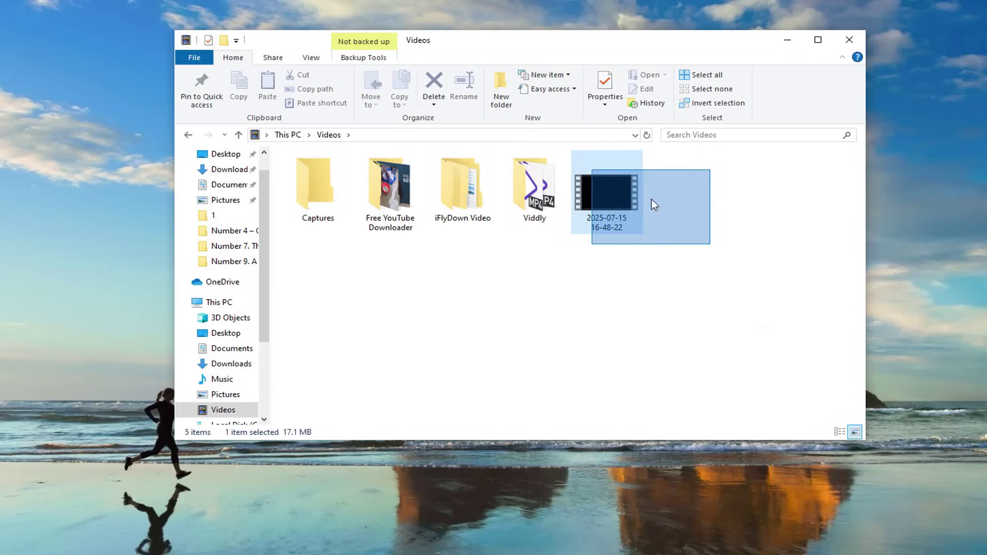
{"action": "left_click_drag", "start_coordinate": [782, 236], "coordinate": [610, 208]}
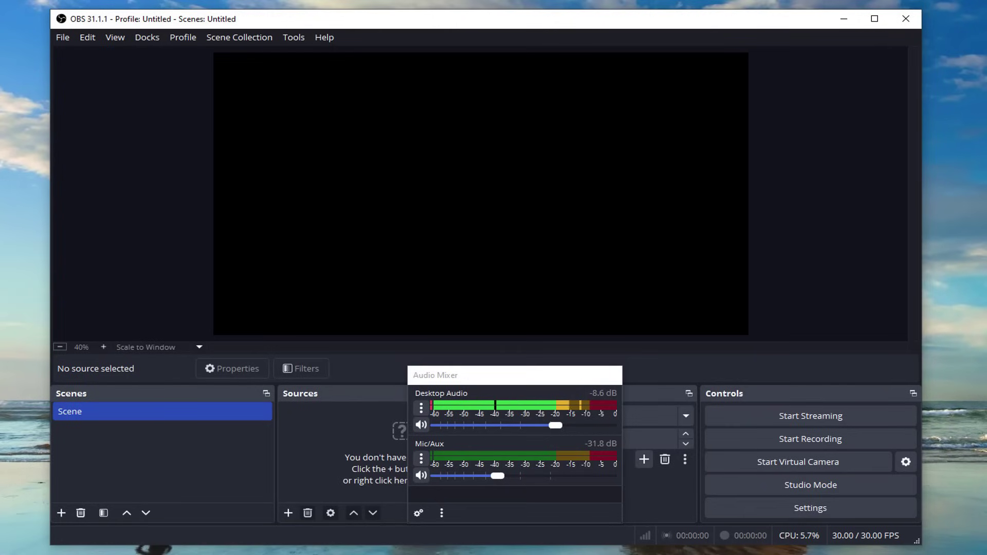
- Set Desktop Audio in the Audio Mixer to -5.7 dB, leaving Mic/Aux at -31.8 dB
{"action": "left_click_drag", "start_coordinate": [560, 427], "coordinate": [570, 426]}
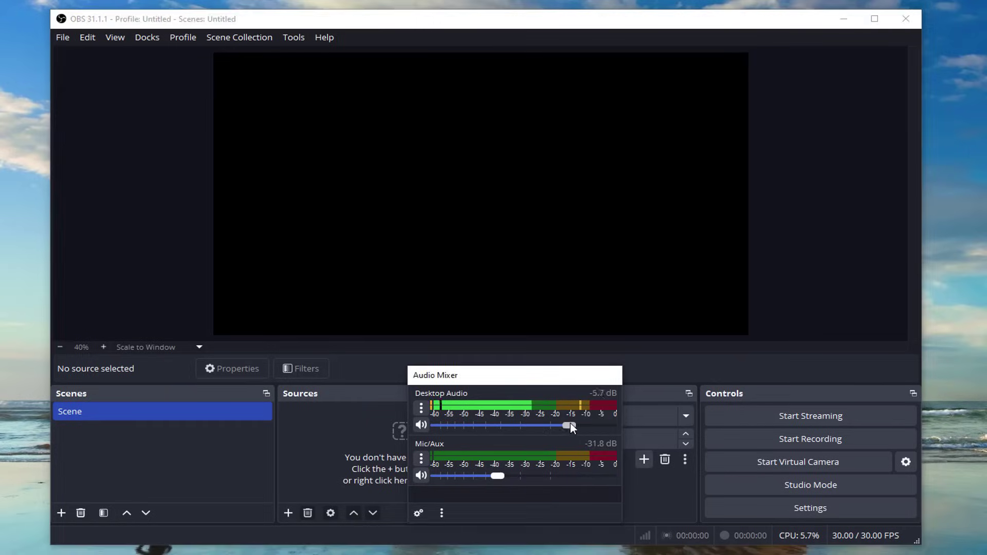